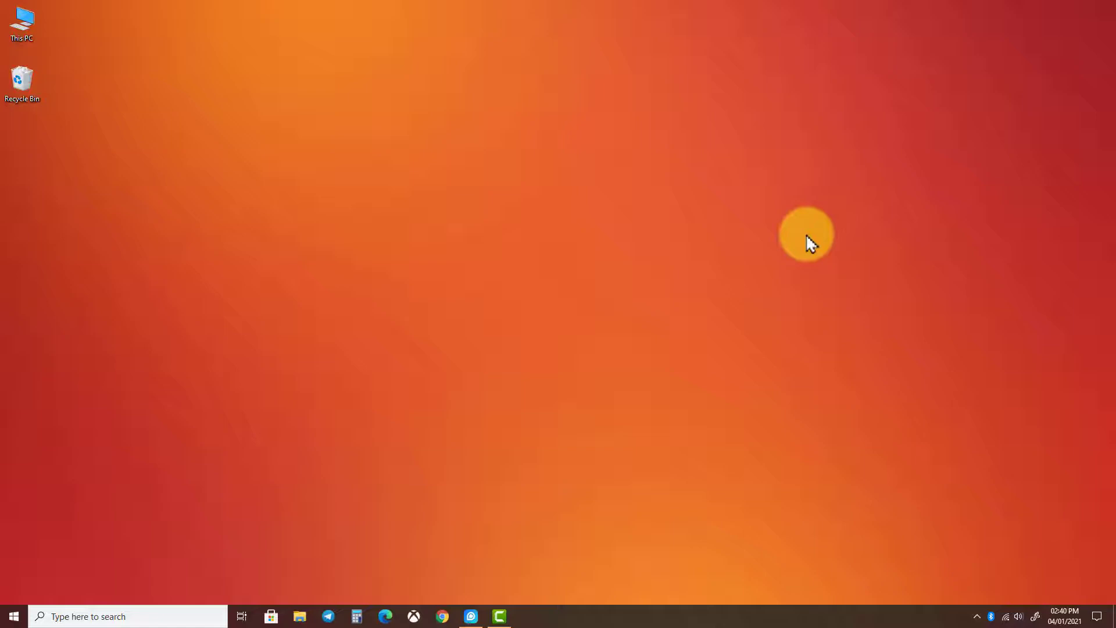
Step: Open Winaero's 'Get Windows 7 games for Windows 10' article in a new tab and scroll to its download link
click(443, 619)
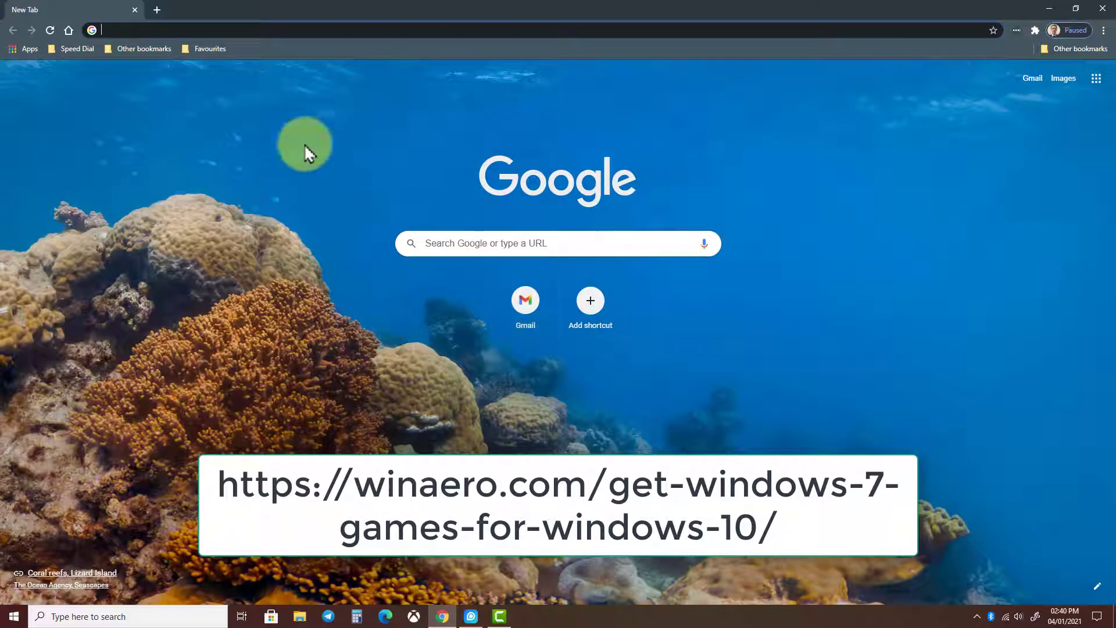
click(237, 30)
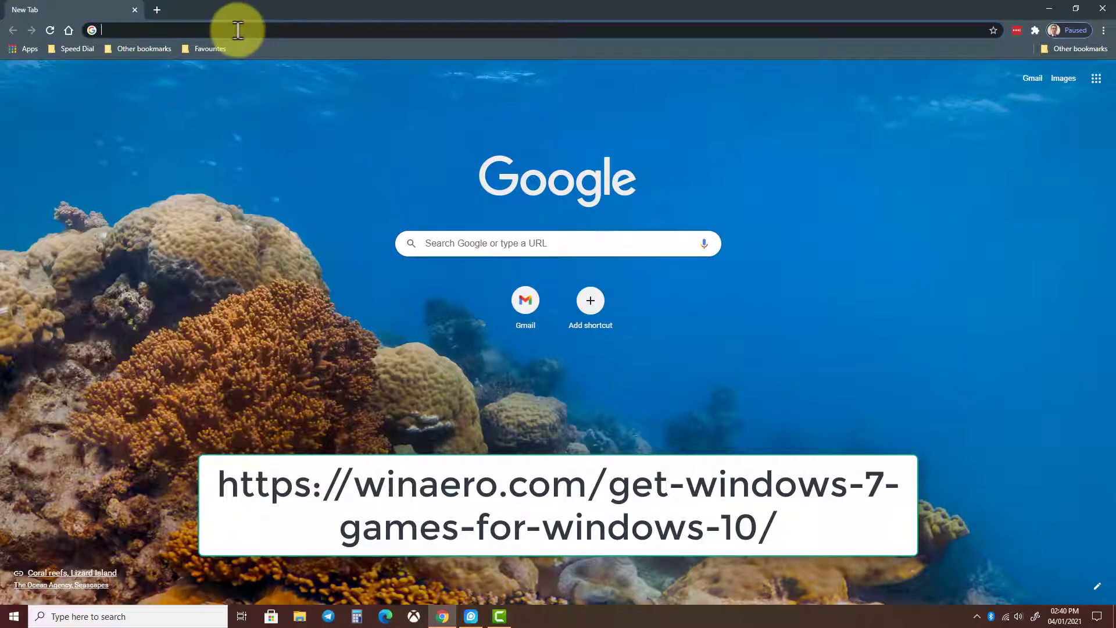
text(https://winaero.com/get-windows-7-games-for-windows-10/)
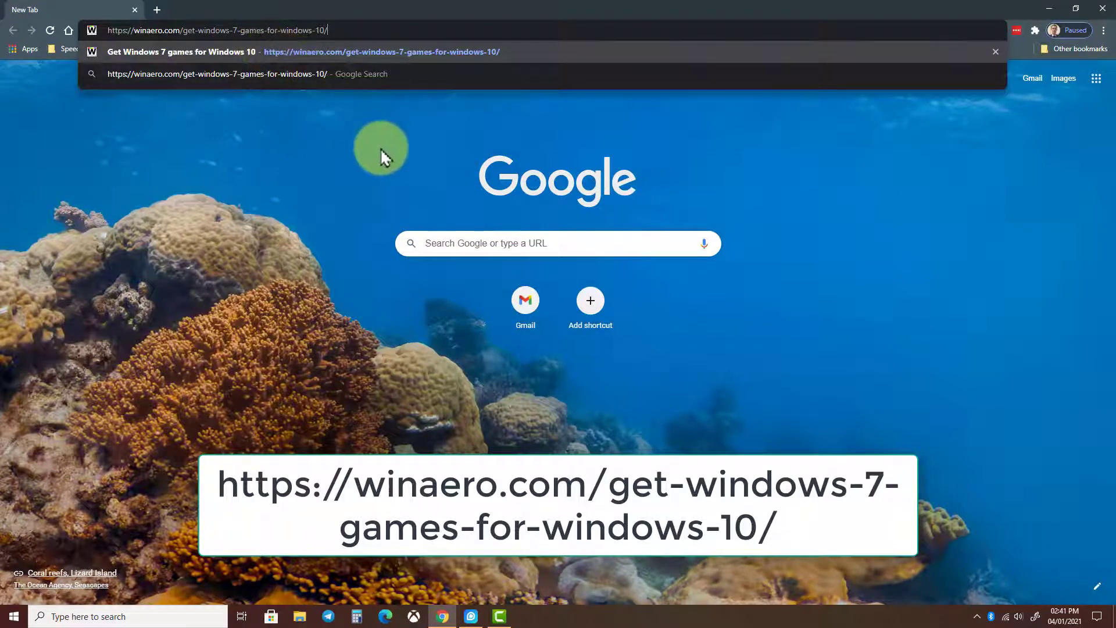
key(Return)
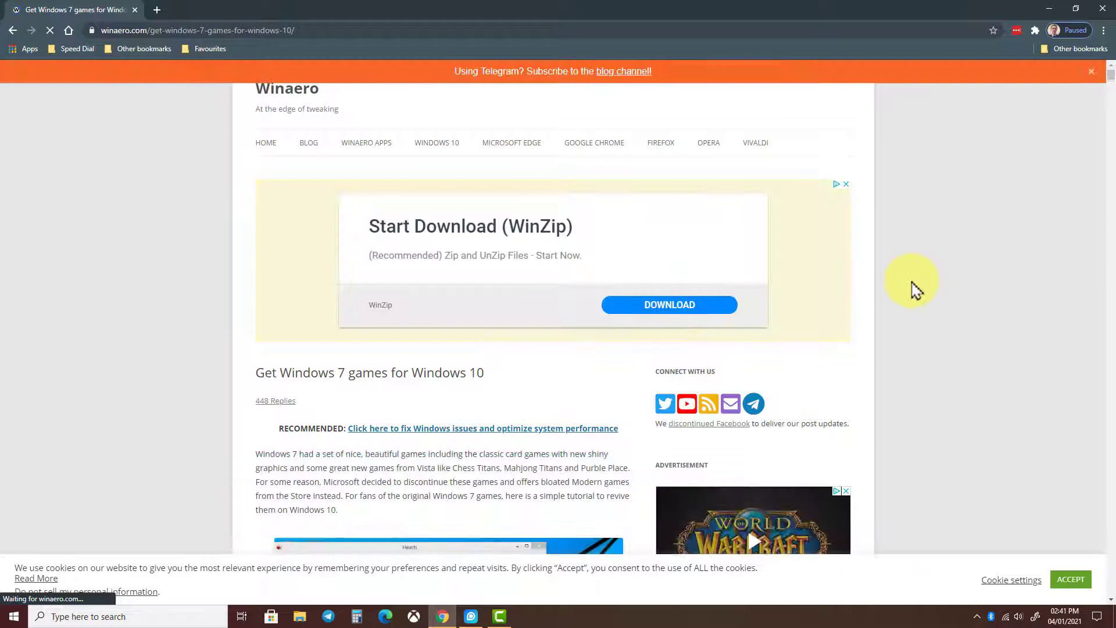
scroll(915, 289, down, 6)
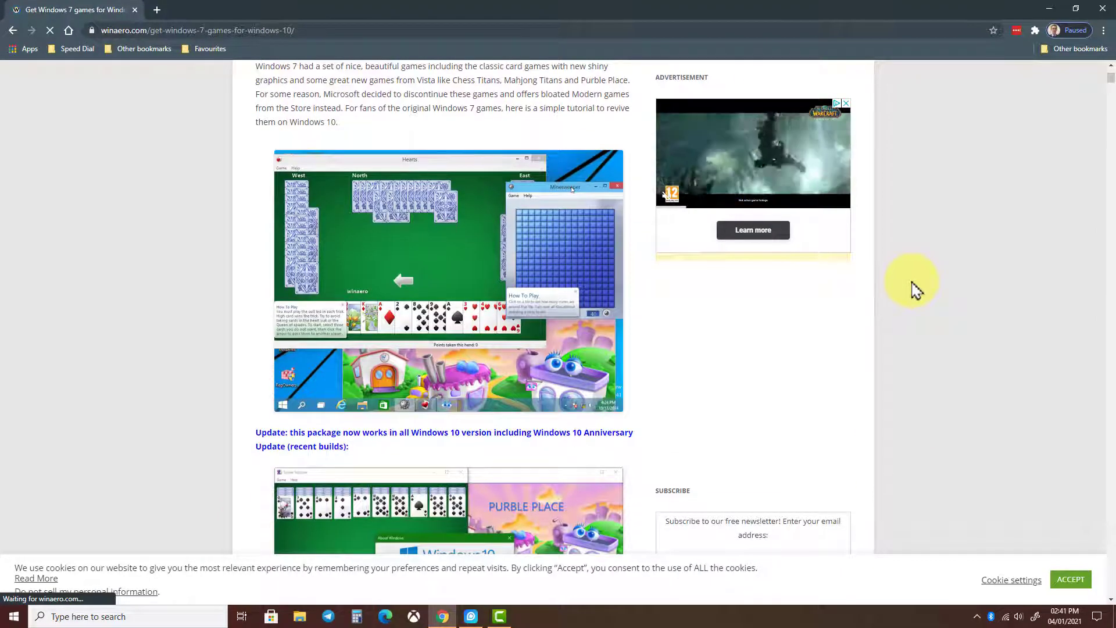
scroll(915, 289, down, 8)
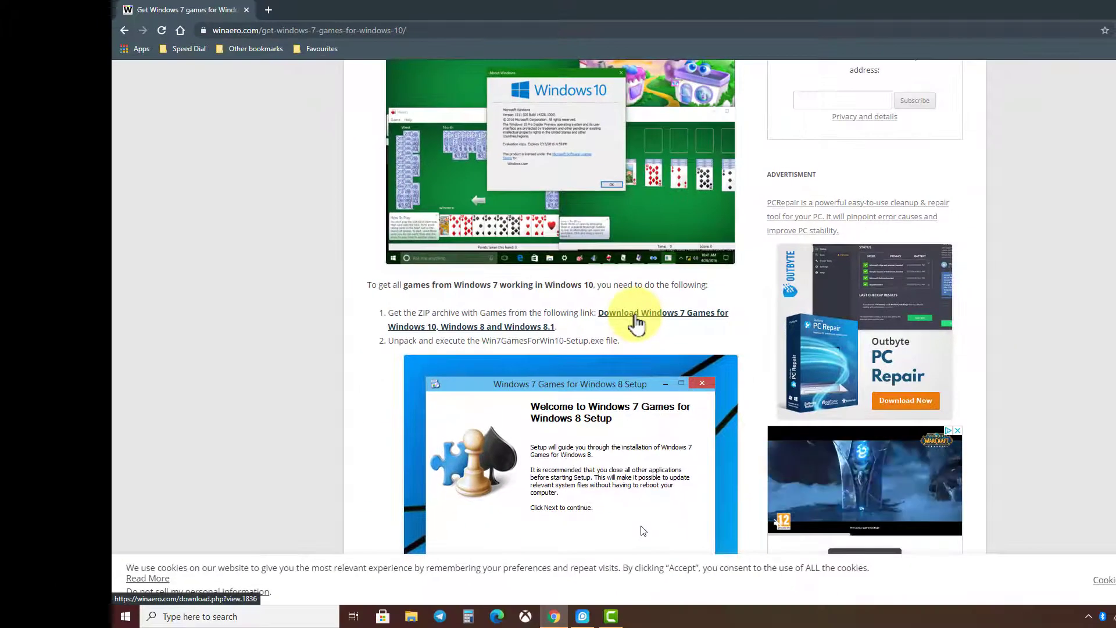
Step: Follow the download link, dismiss the ad, and download the Win7Games4Win10_8_81_v2 zip (about 147 MB)
click(637, 323)
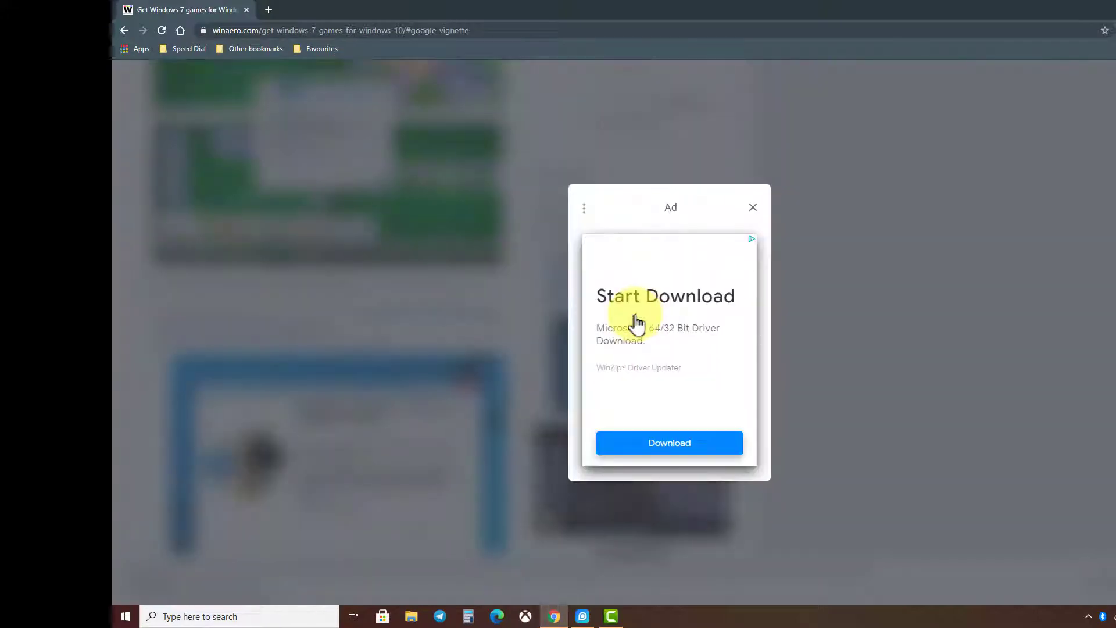
click(753, 210)
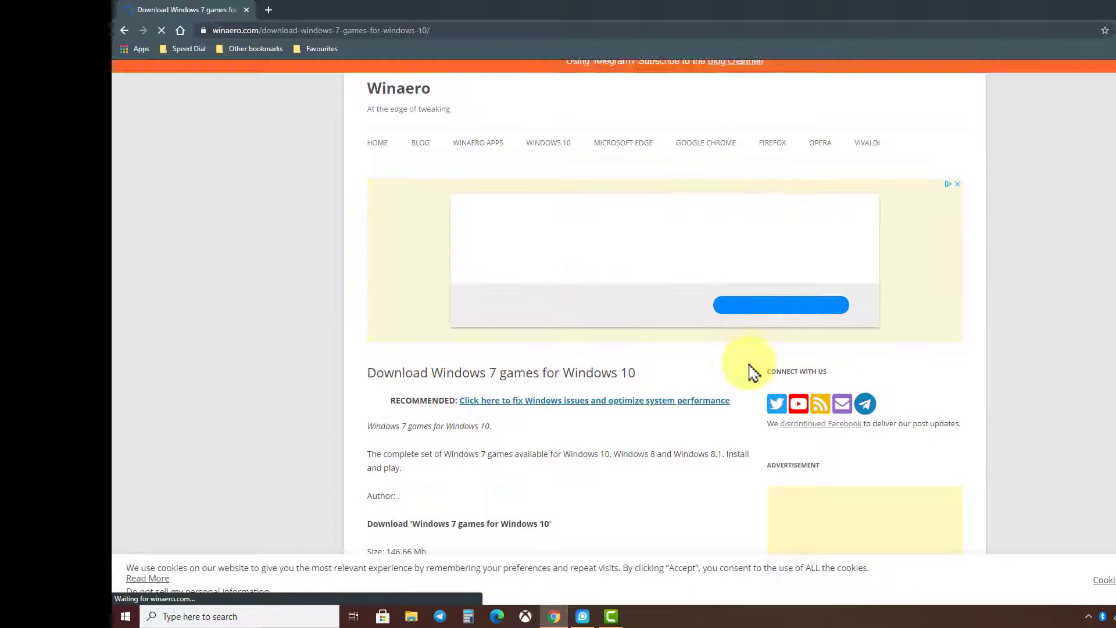
scroll(749, 372, down, 3)
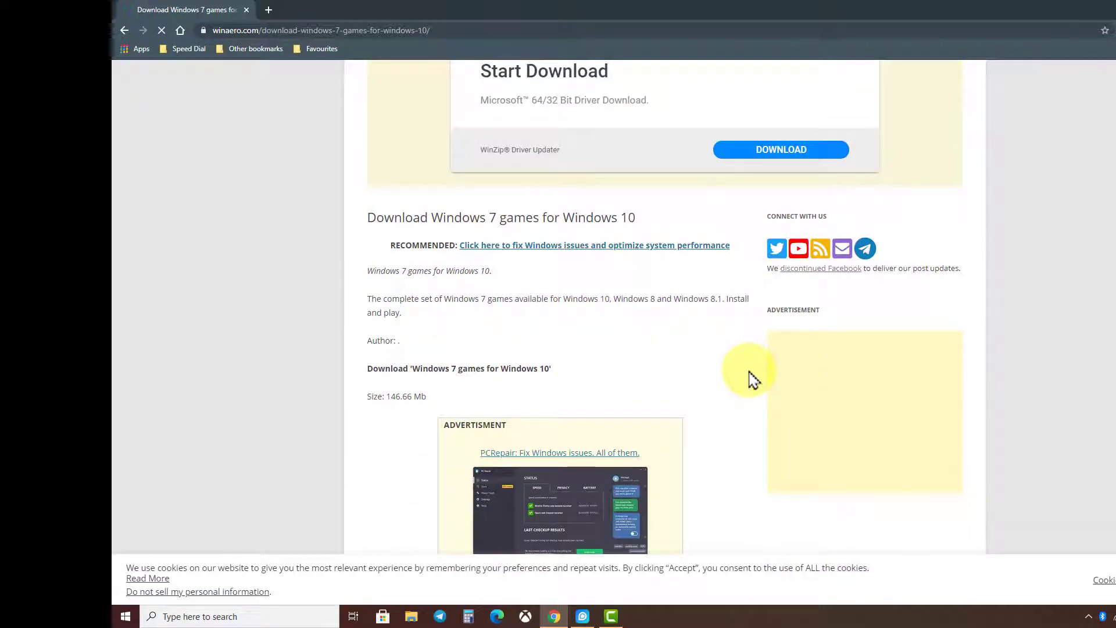
scroll(754, 379, down, 3)
scroll(753, 379, down, 3)
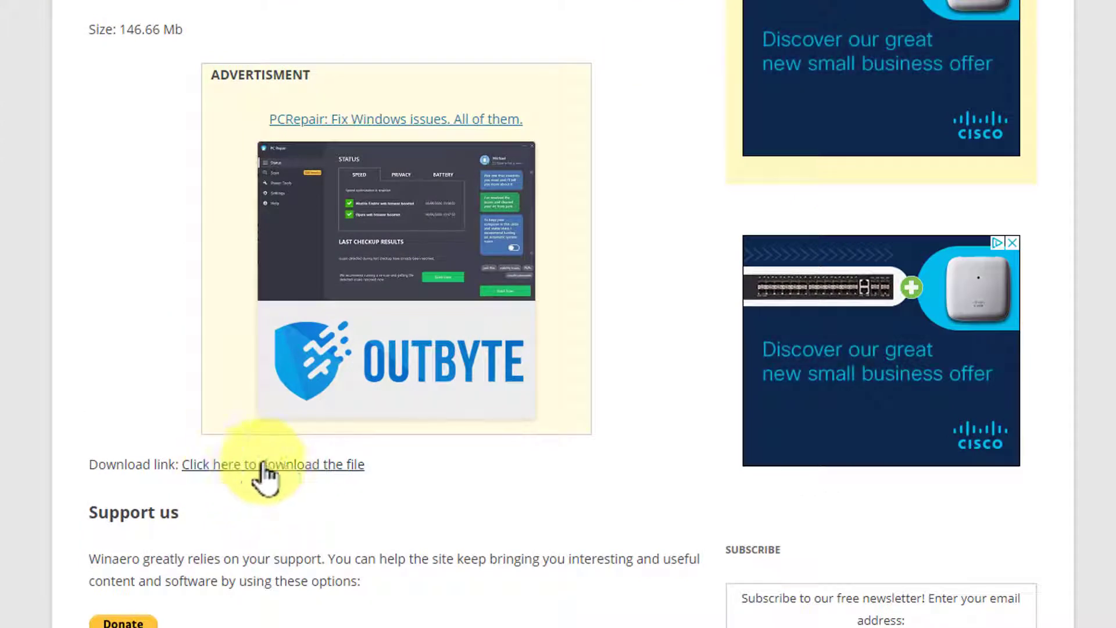
click(301, 465)
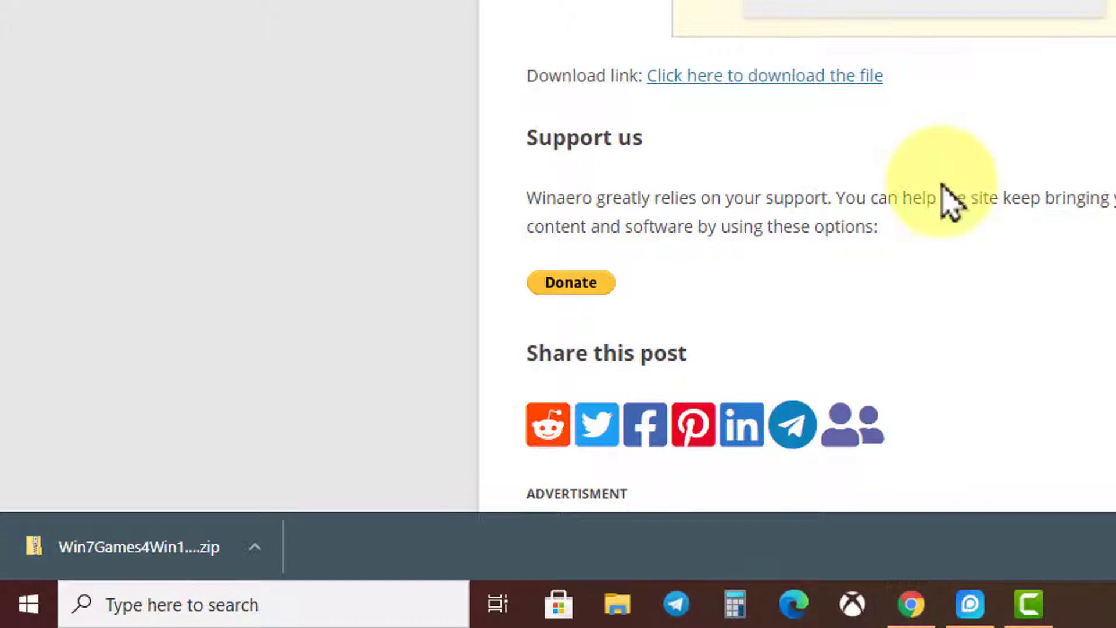
Step: Open the downloaded zip, copy the Windows 7 Games setup onto the desktop and launch it
click(156, 555)
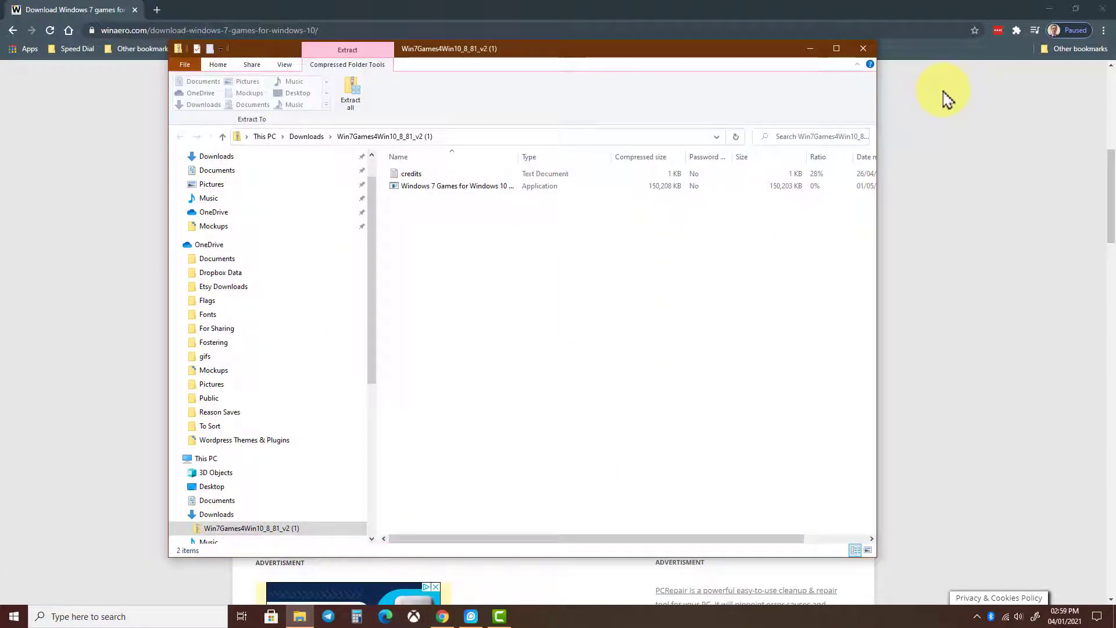
click(1049, 9)
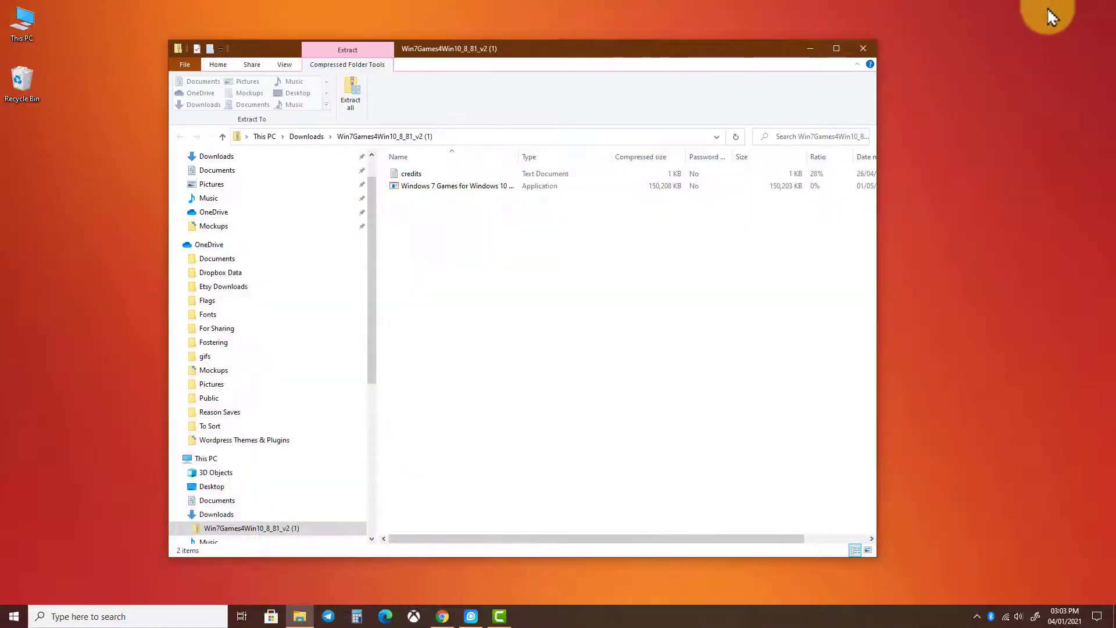
drag(426, 187, 952, 226)
drag(952, 225, 952, 225)
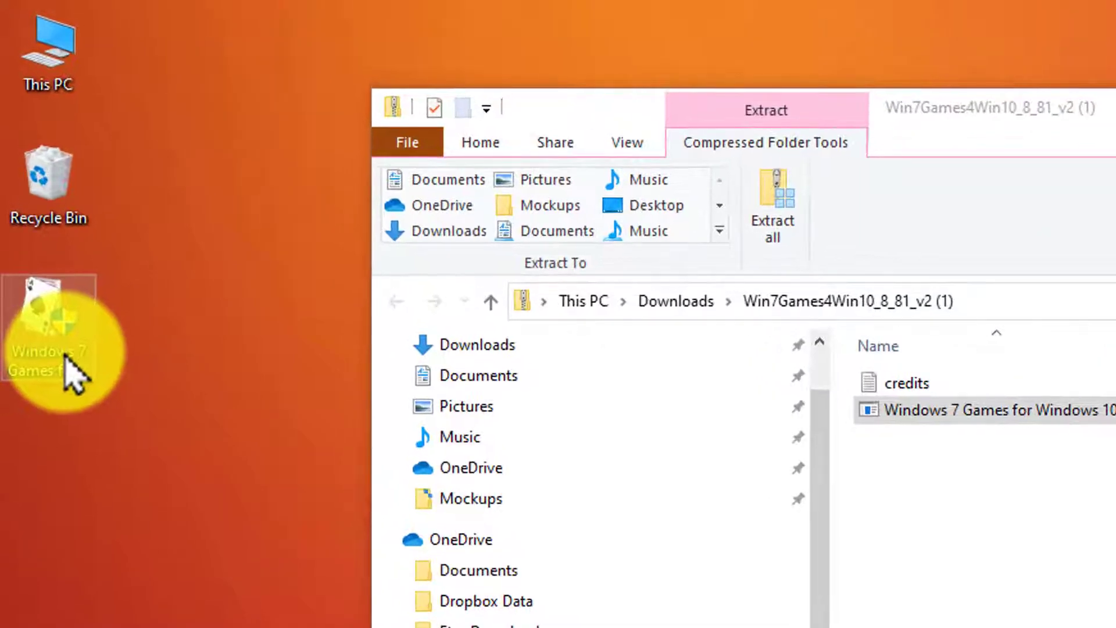
double_click(65, 363)
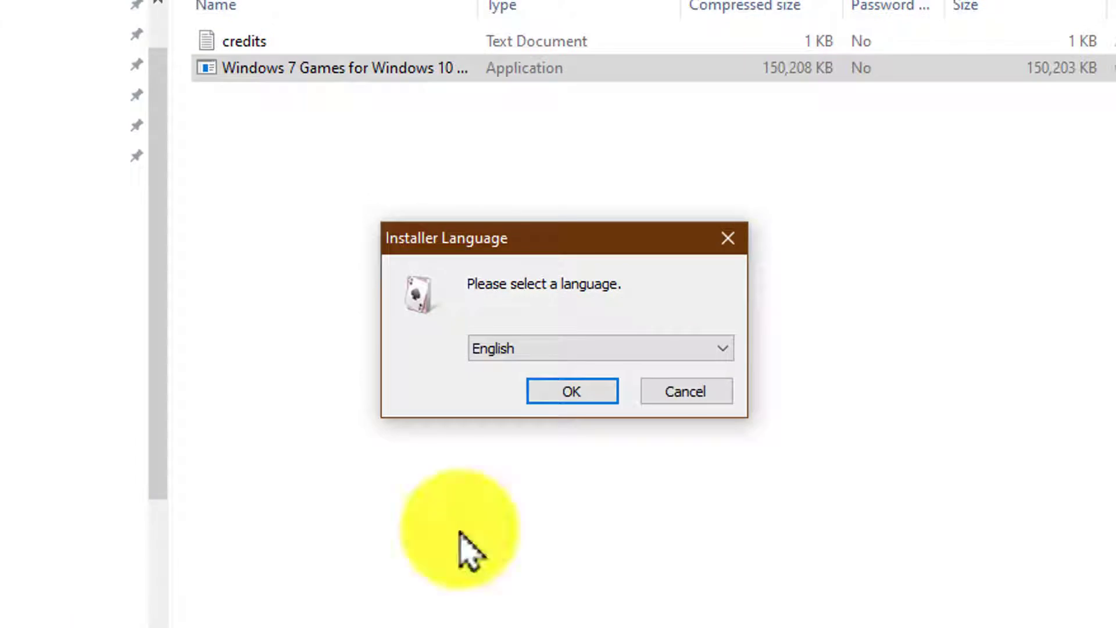
Step: Choose English, review the ticked games including Internet Games, and install all of them
click(584, 401)
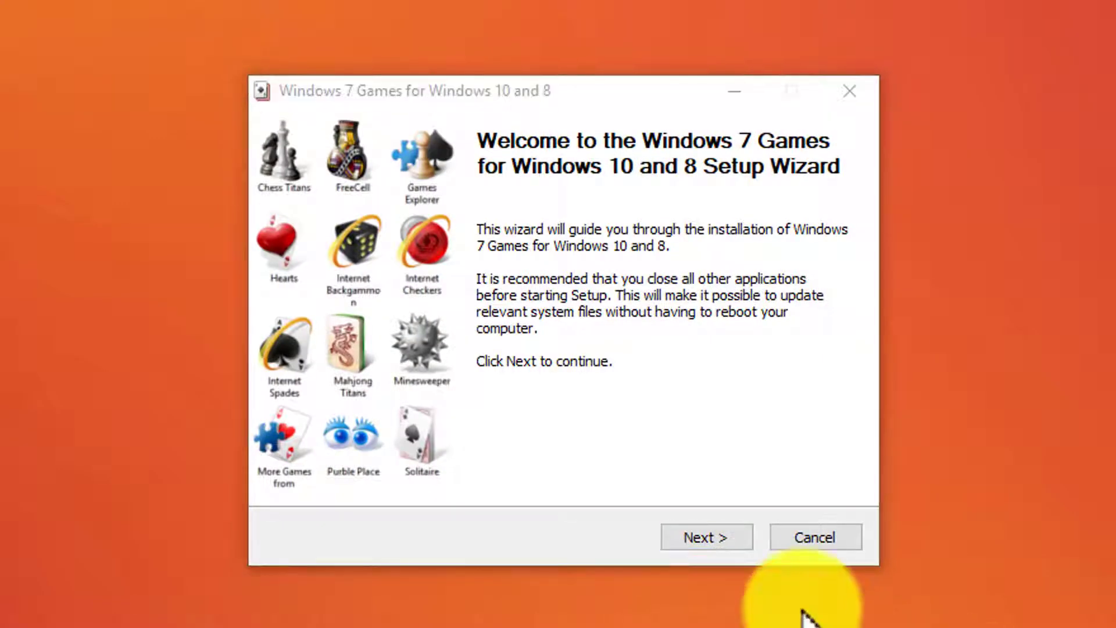
click(697, 541)
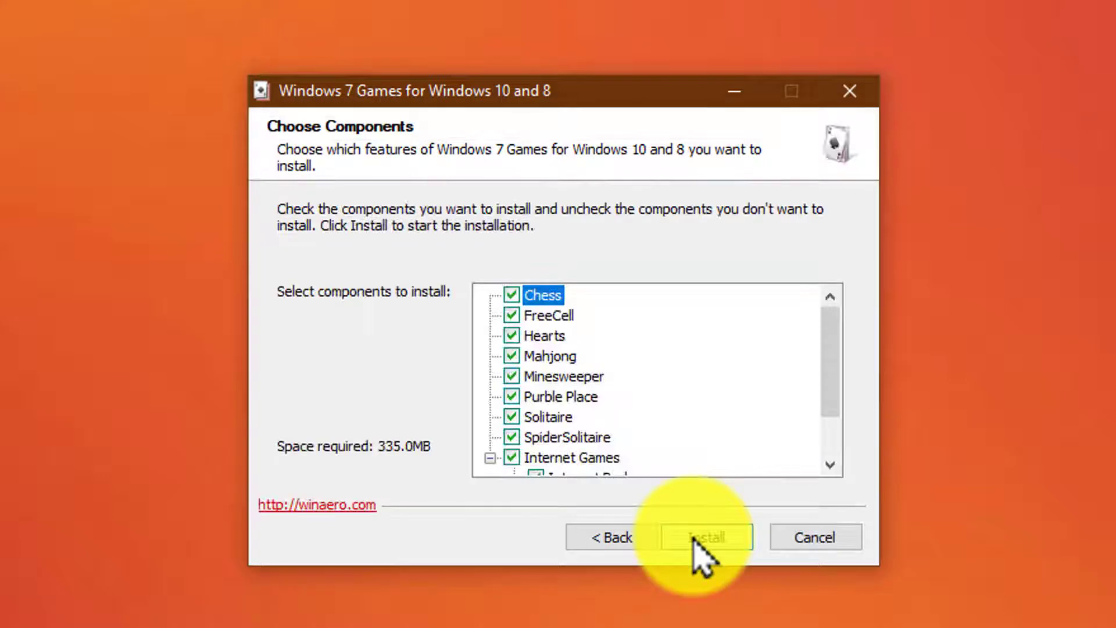
scroll(827, 356, down, 1)
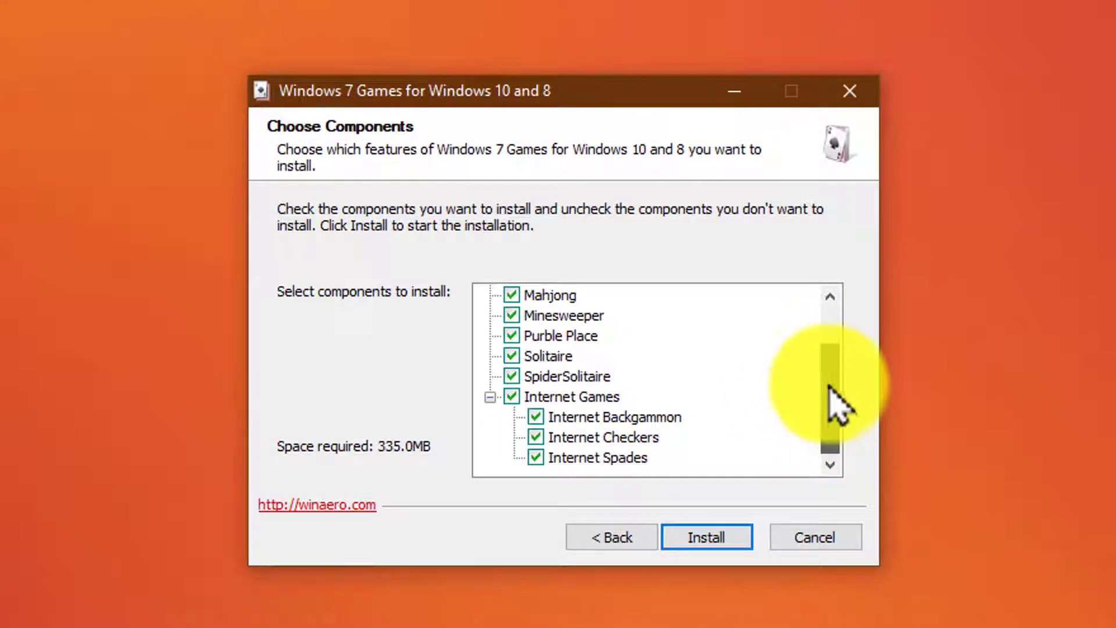
drag(829, 381, 834, 319)
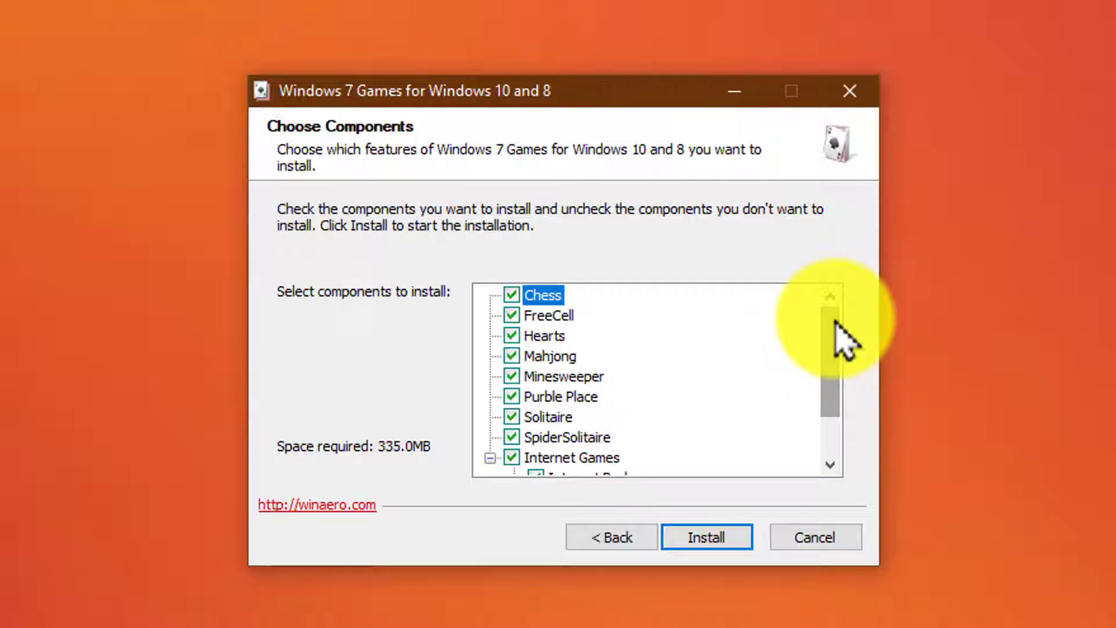
click(720, 535)
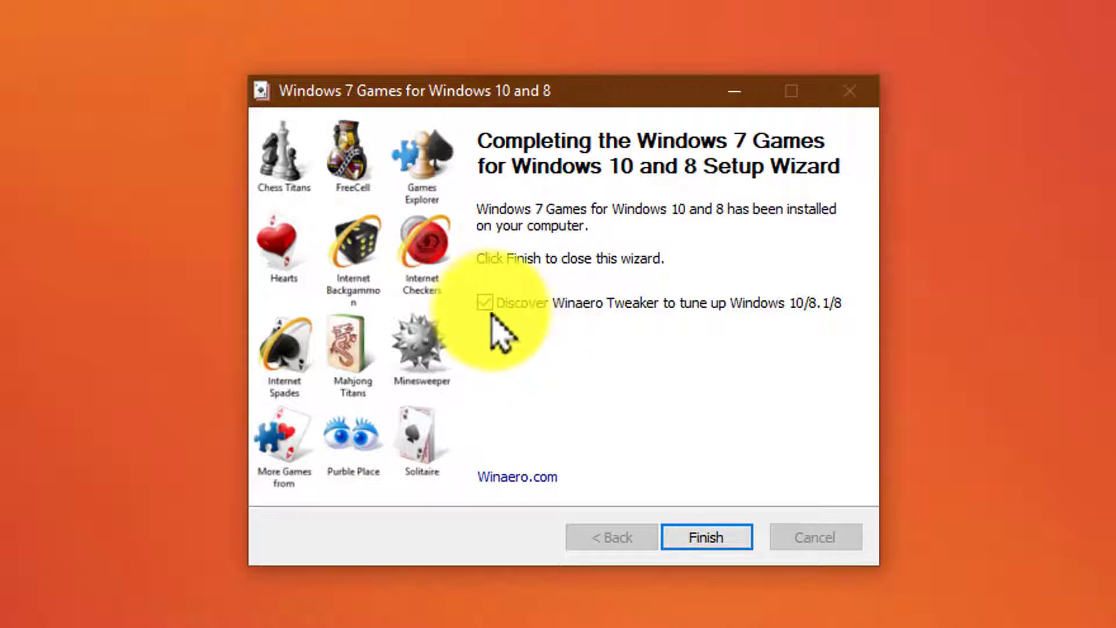
Step: Untick 'Discover Winaero Tweaker' and finish the Windows 7 Games setup wizard
click(482, 301)
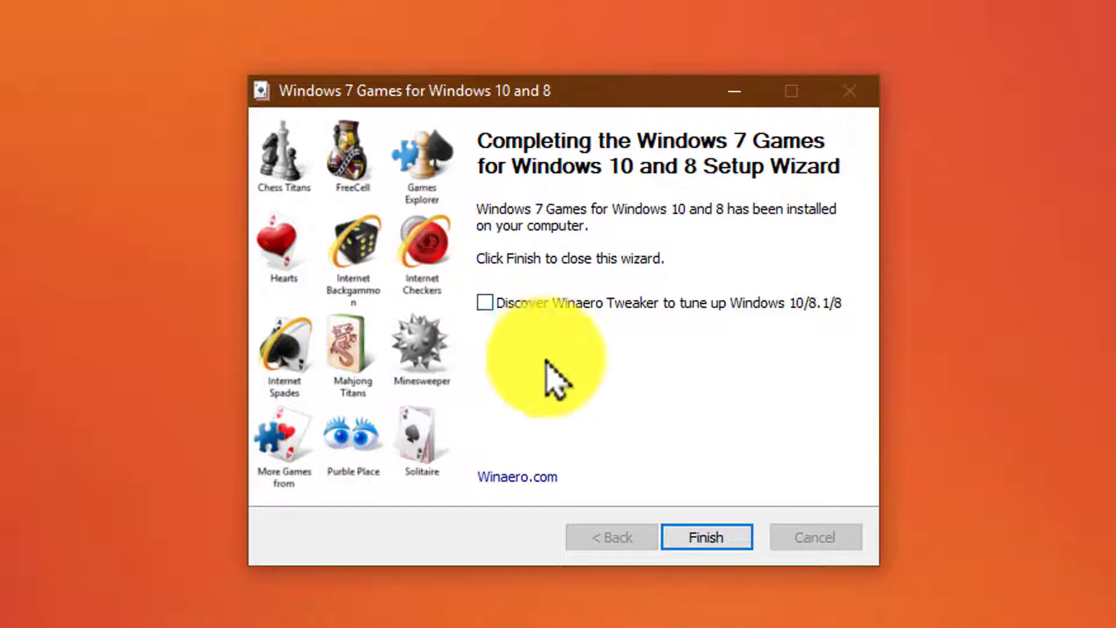
click(706, 538)
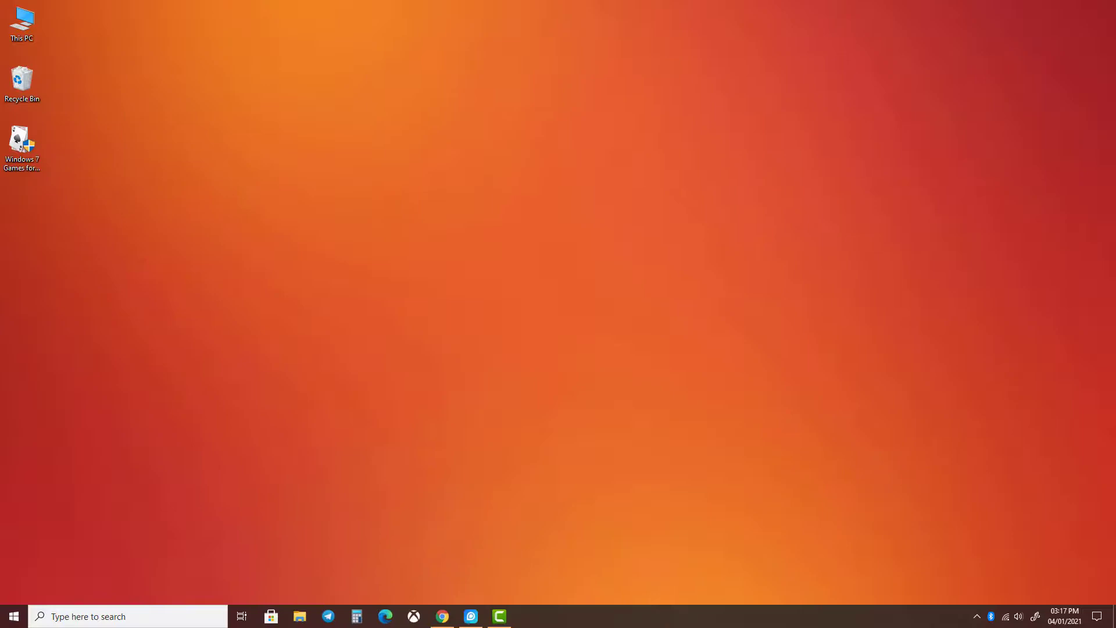
Step: Expand the Start menu's Games folder to list Chess, FreeCell, Hearts, Minesweeper and Solitaire
click(14, 616)
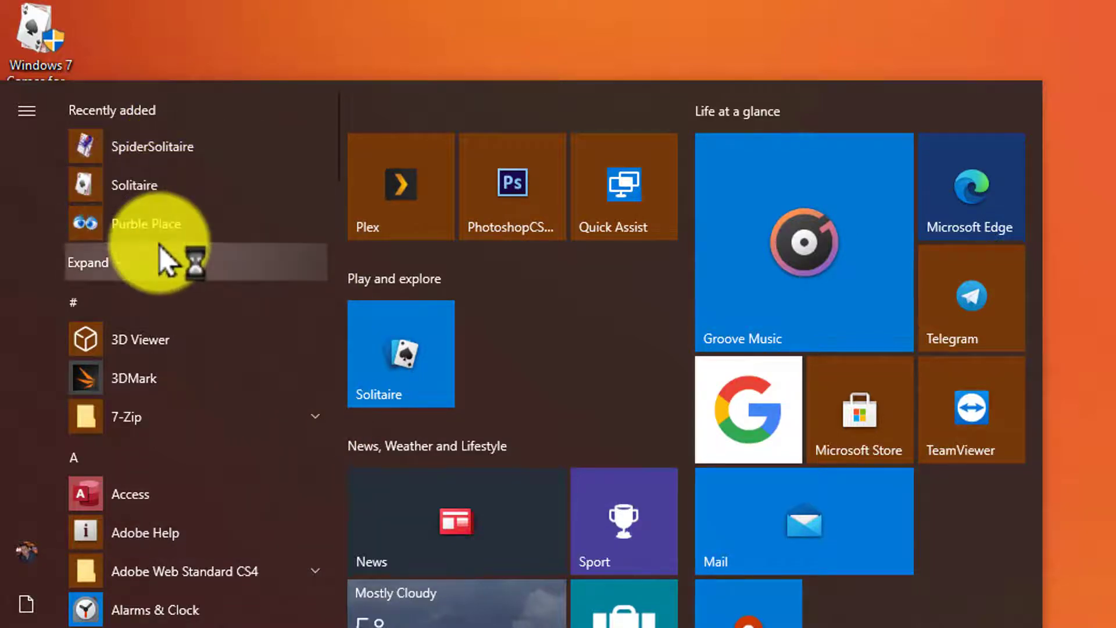
scroll(299, 472, down, 15)
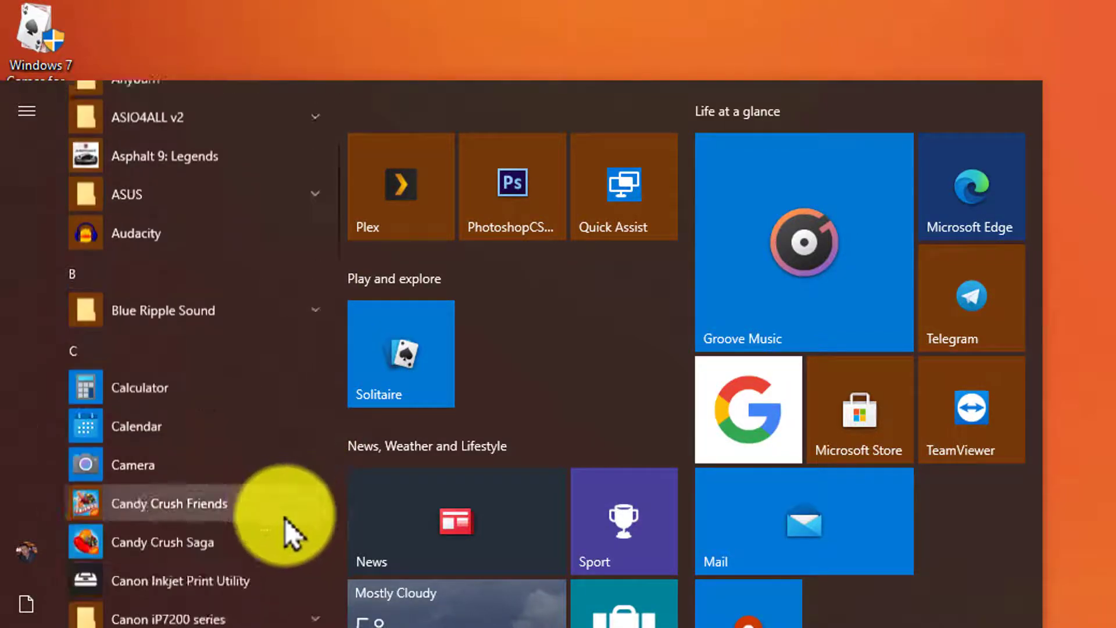
scroll(283, 521, down, 3)
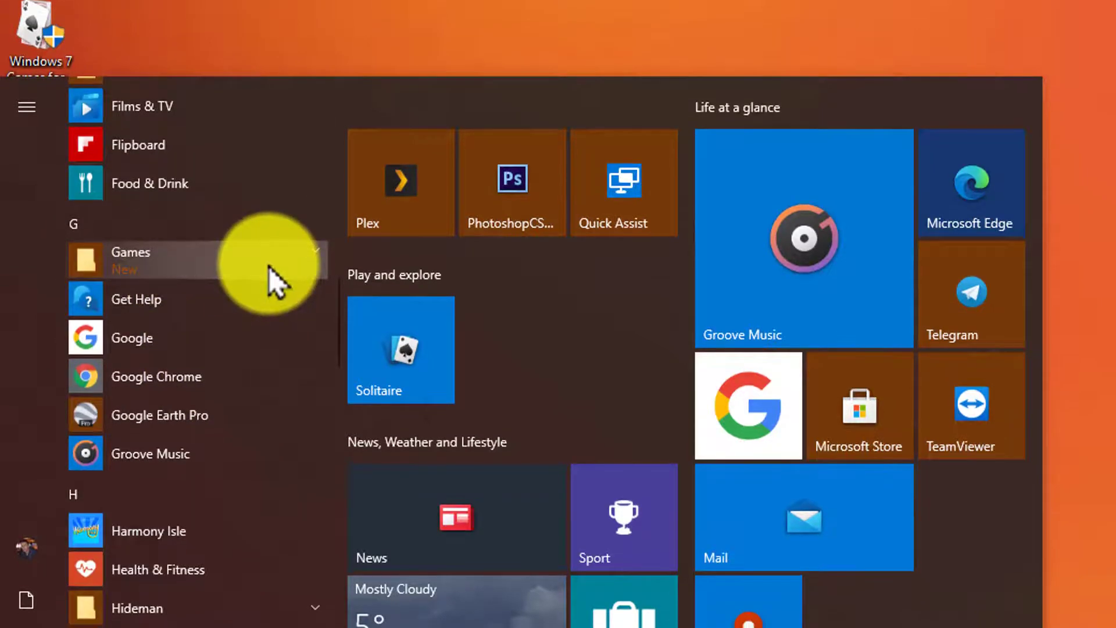
click(268, 270)
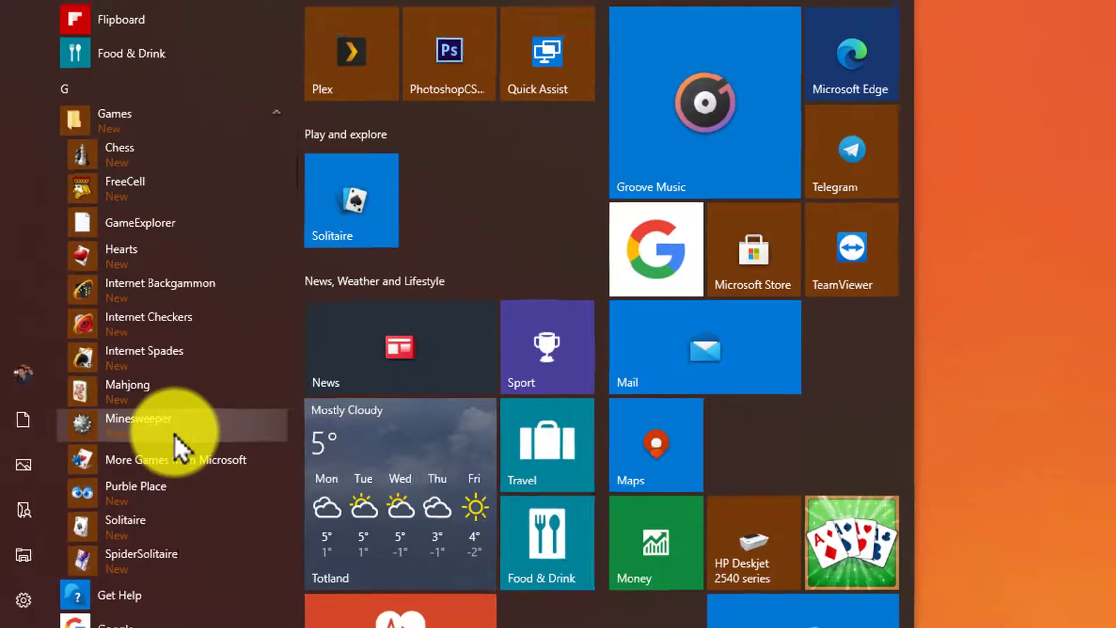
Step: Launch Minesweeper at Beginner difficulty, dismiss the How To Play tip and uncover two tiles
click(173, 434)
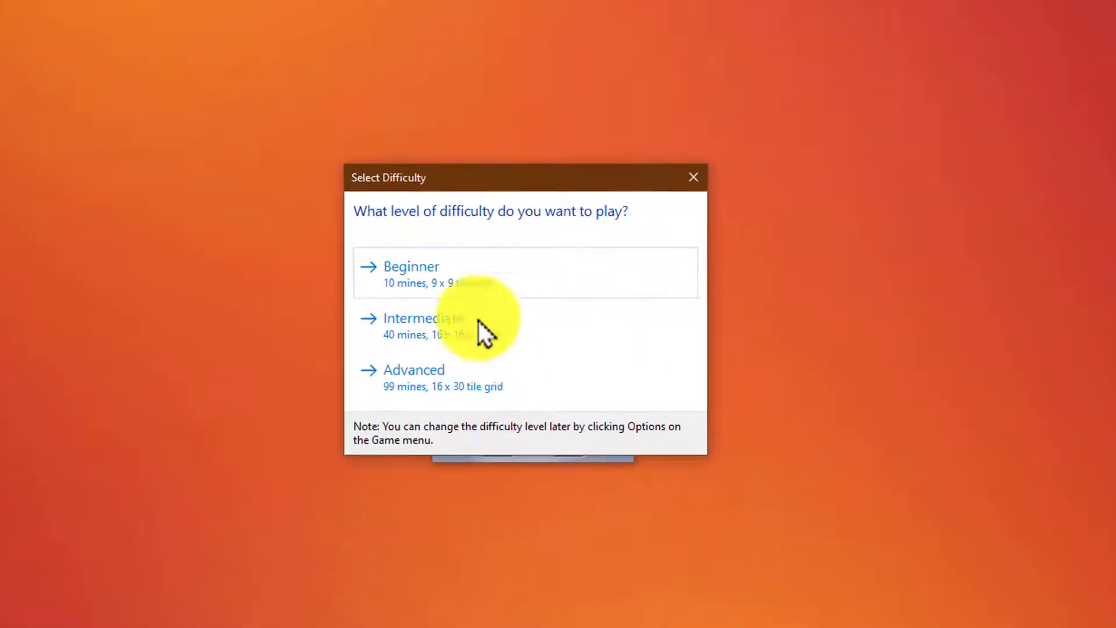
click(472, 274)
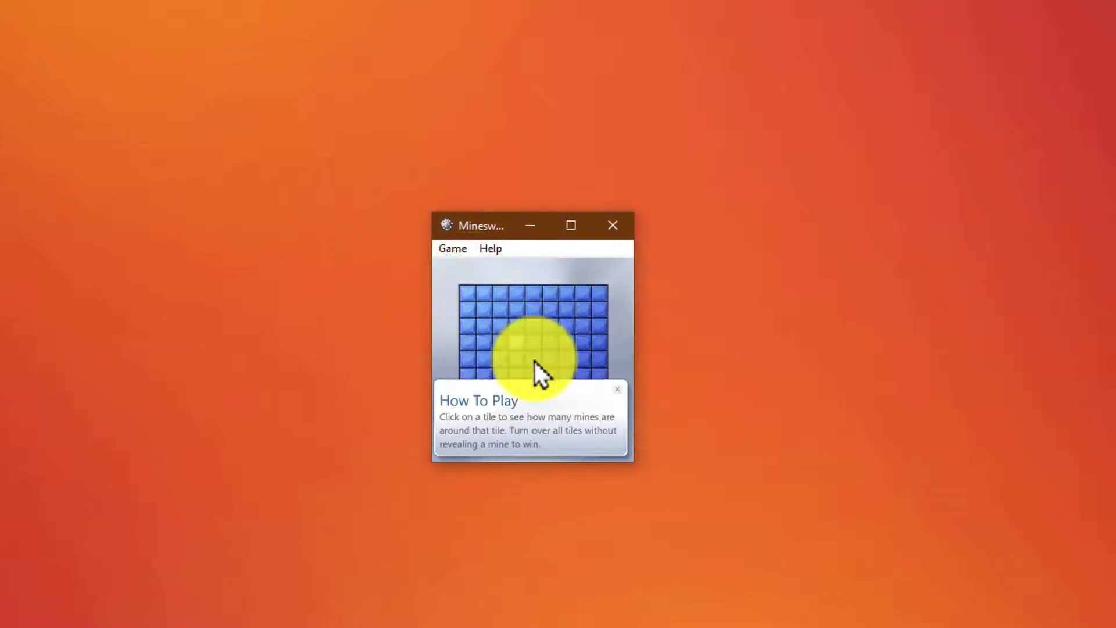
click(617, 389)
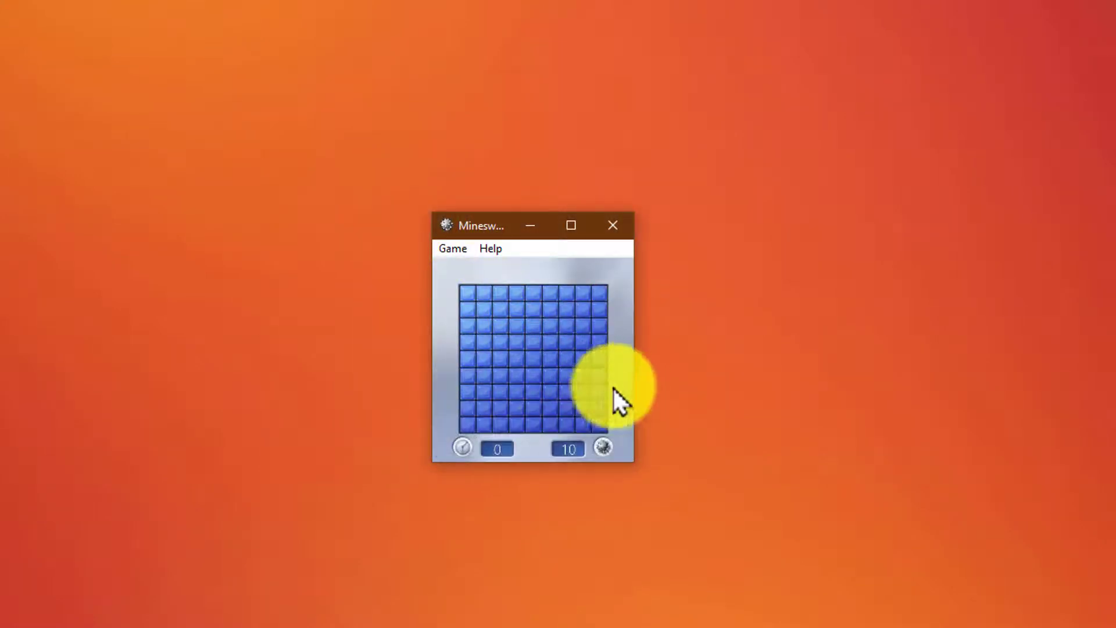
click(538, 365)
click(469, 328)
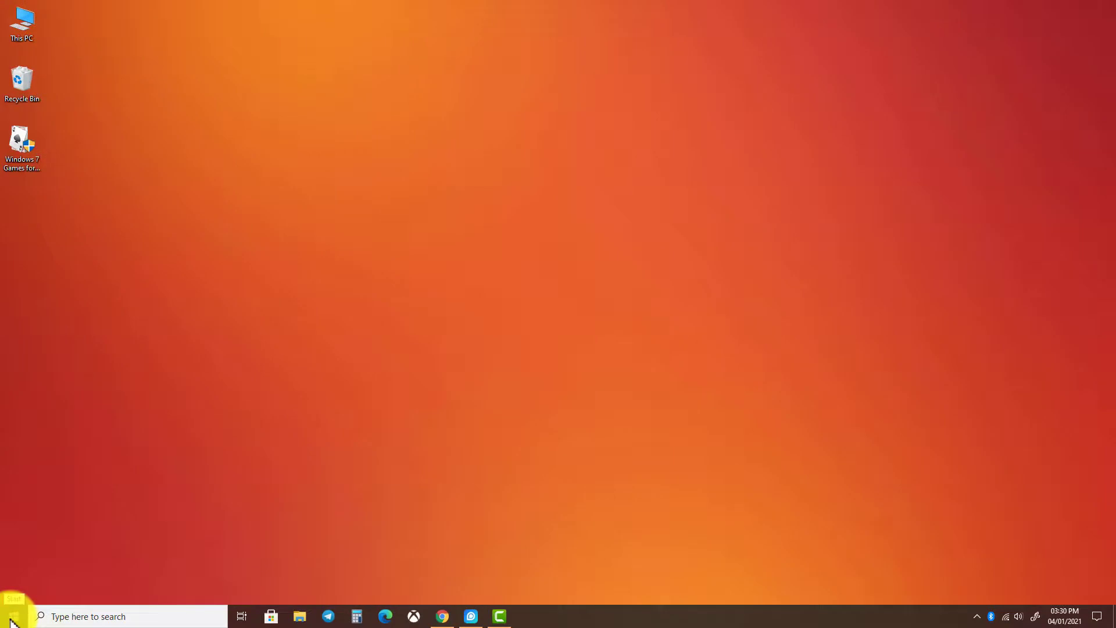
Step: Expand the Games folder in the Start menu and launch FreeCell
click(13, 618)
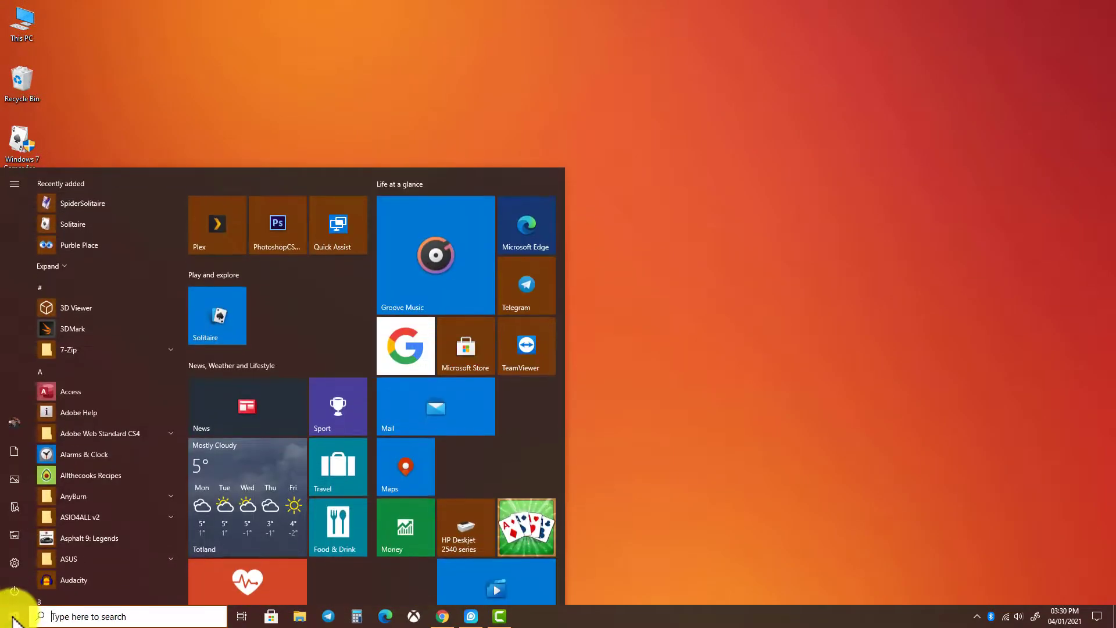
scroll(142, 415, down, 10)
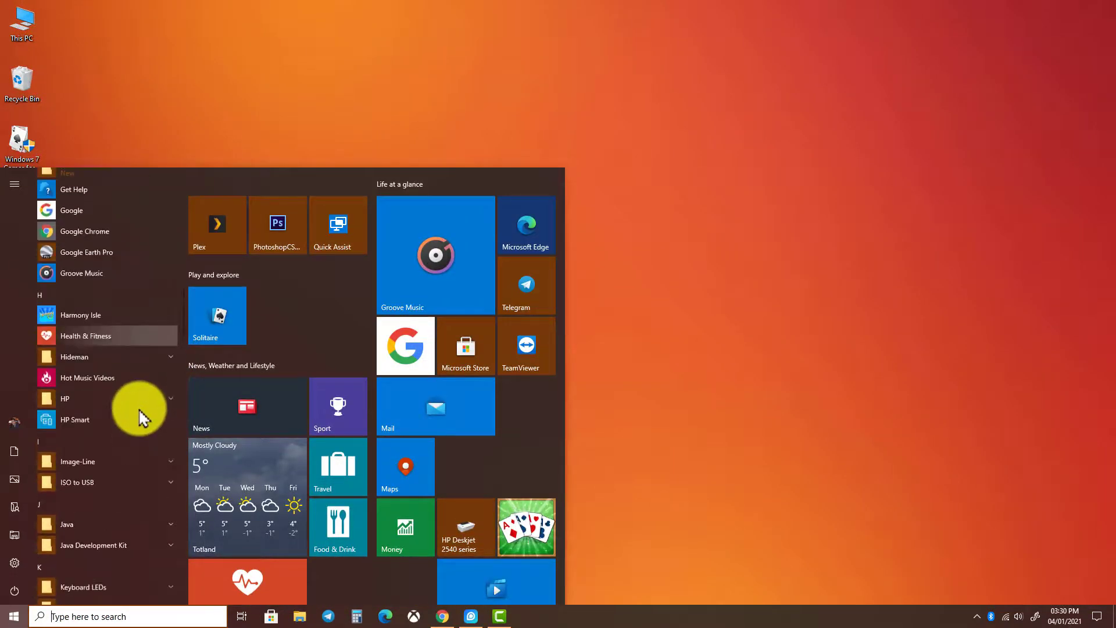
scroll(139, 408, up, 5)
click(93, 430)
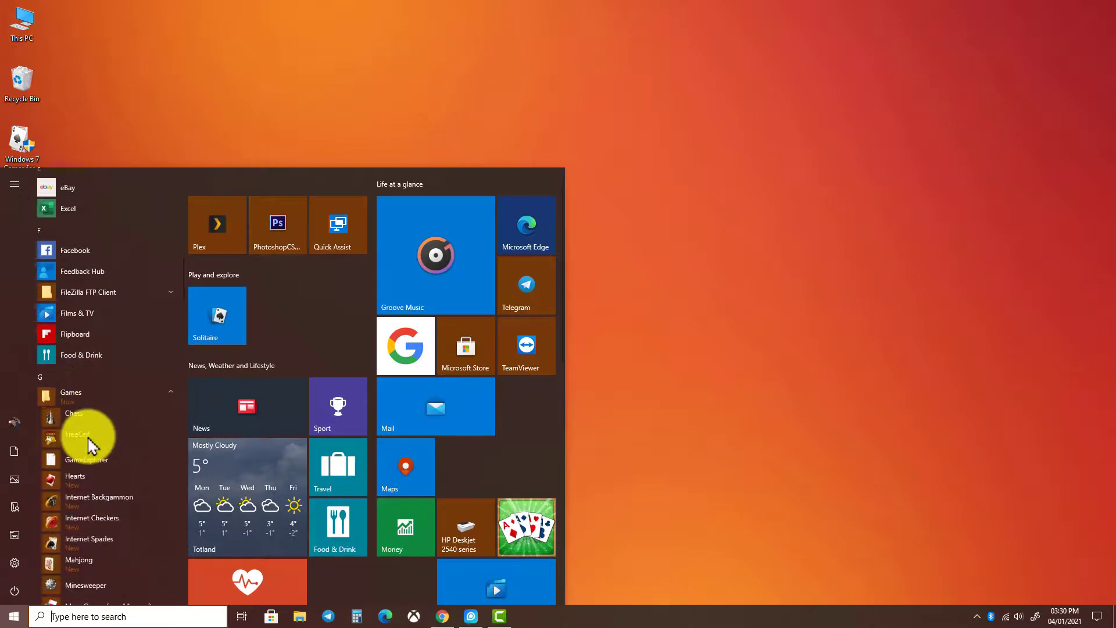
click(93, 401)
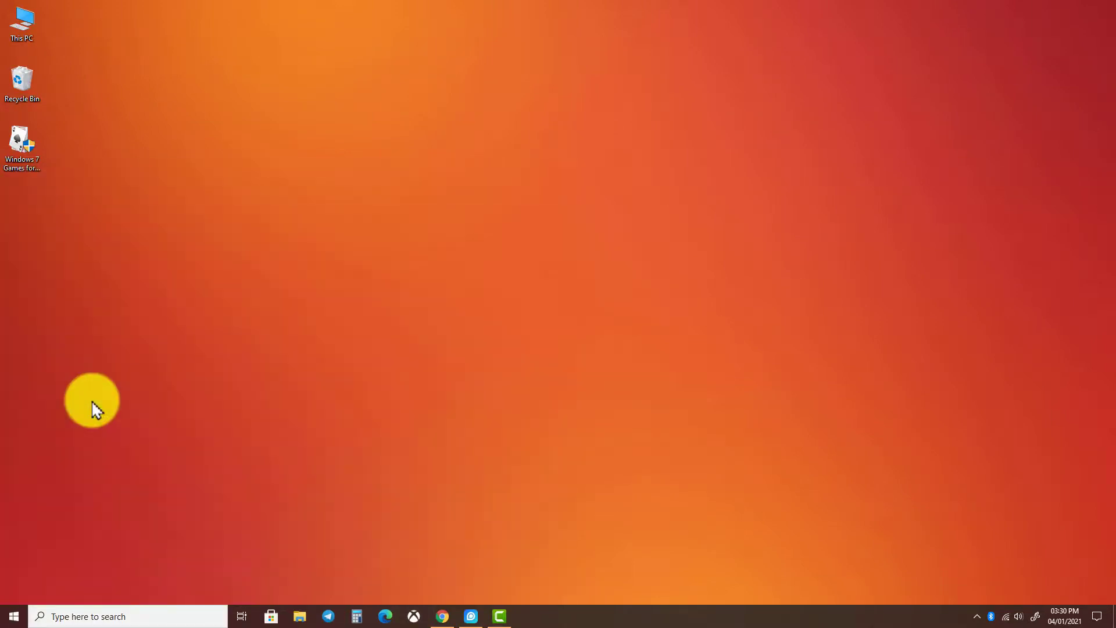